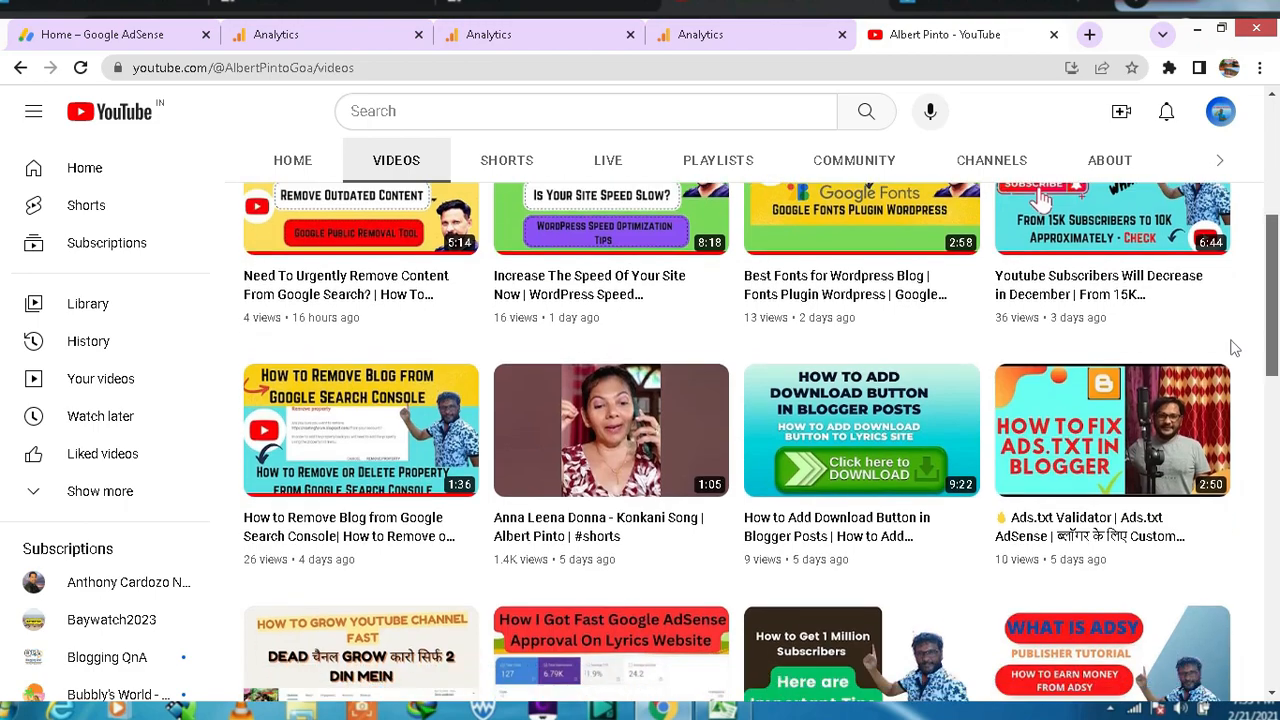
Look through the uploaded videos on the YouTube channel's videos page
{"action": "scroll", "coordinate": [1233, 370], "scroll_direction": "down", "scroll_amount": 1}
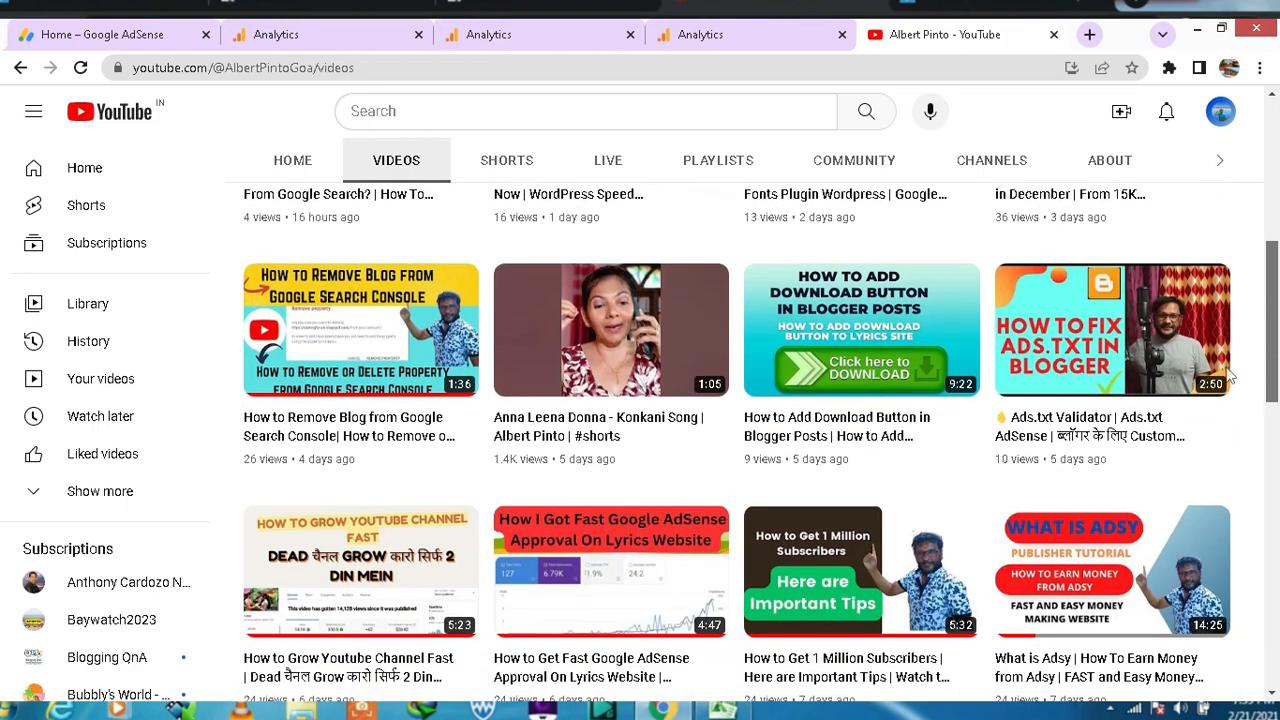
{"action": "scroll", "coordinate": [1229, 396], "scroll_direction": "down", "scroll_amount": 2}
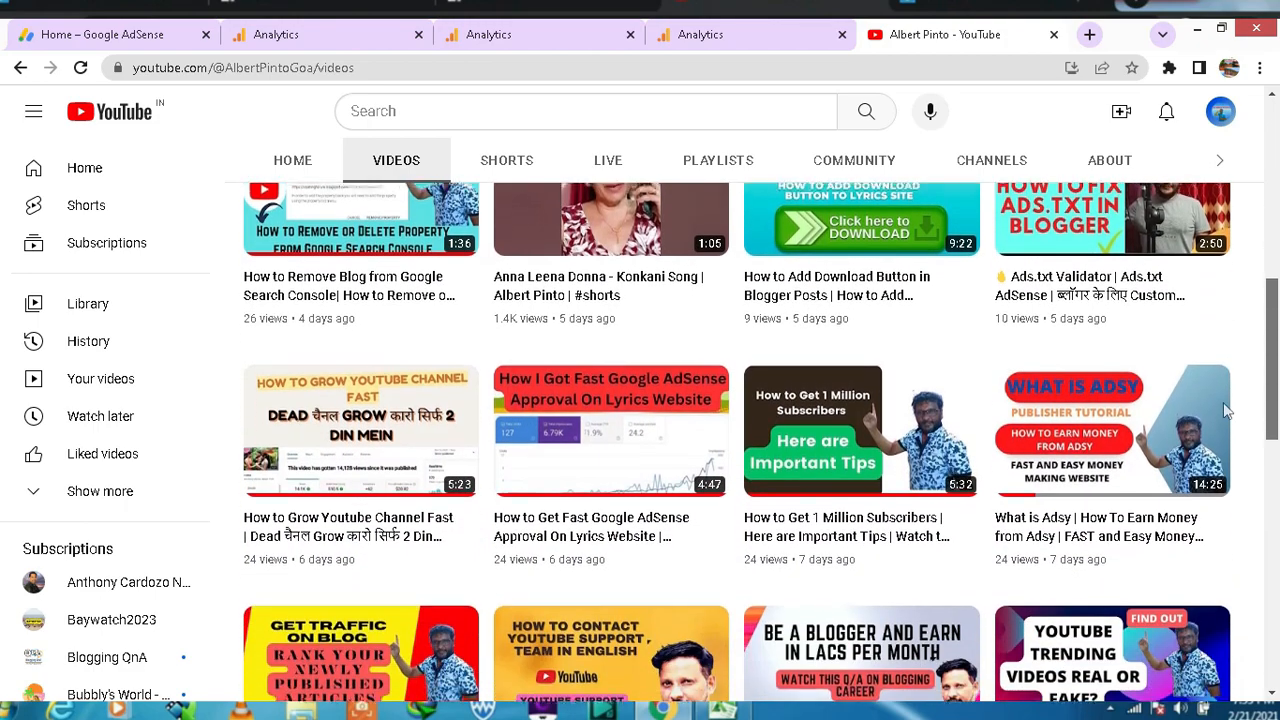
{"action": "scroll", "coordinate": [1222, 443], "scroll_direction": "down", "scroll_amount": 4}
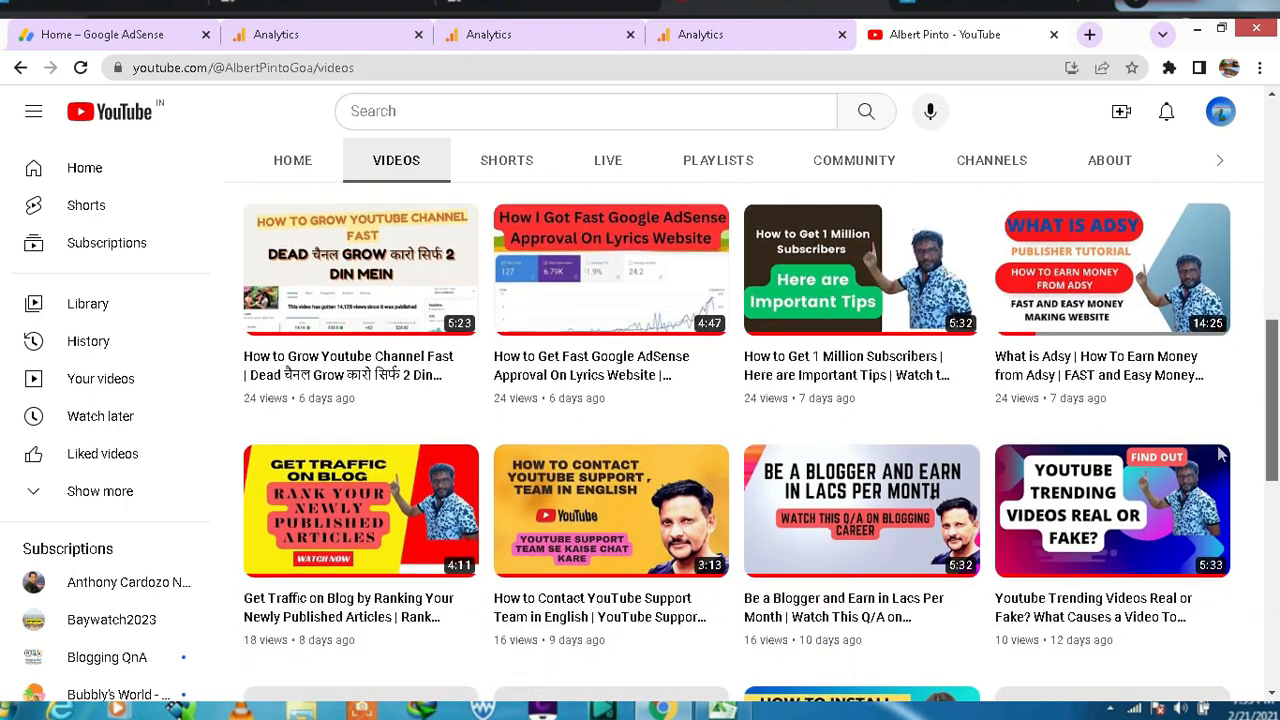
{"action": "scroll", "coordinate": [1217, 500], "scroll_direction": "down", "scroll_amount": 2}
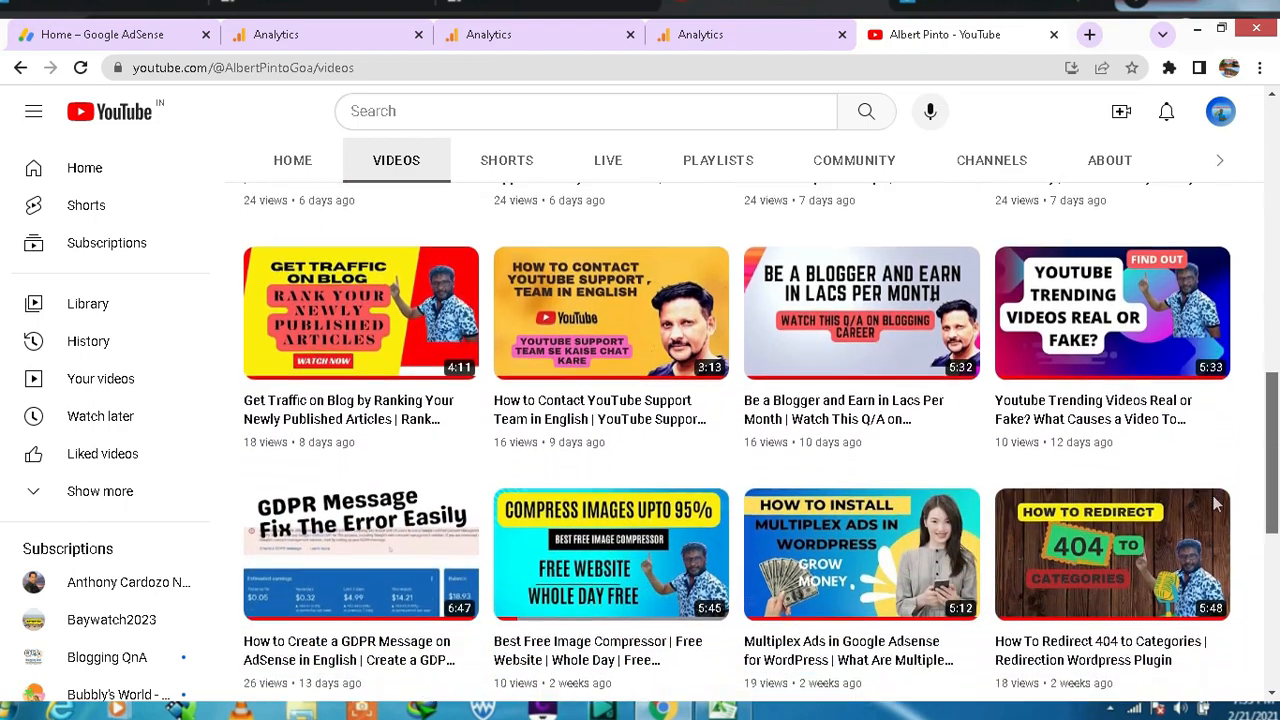
{"action": "scroll", "coordinate": [1217, 533], "scroll_direction": "down", "scroll_amount": 3}
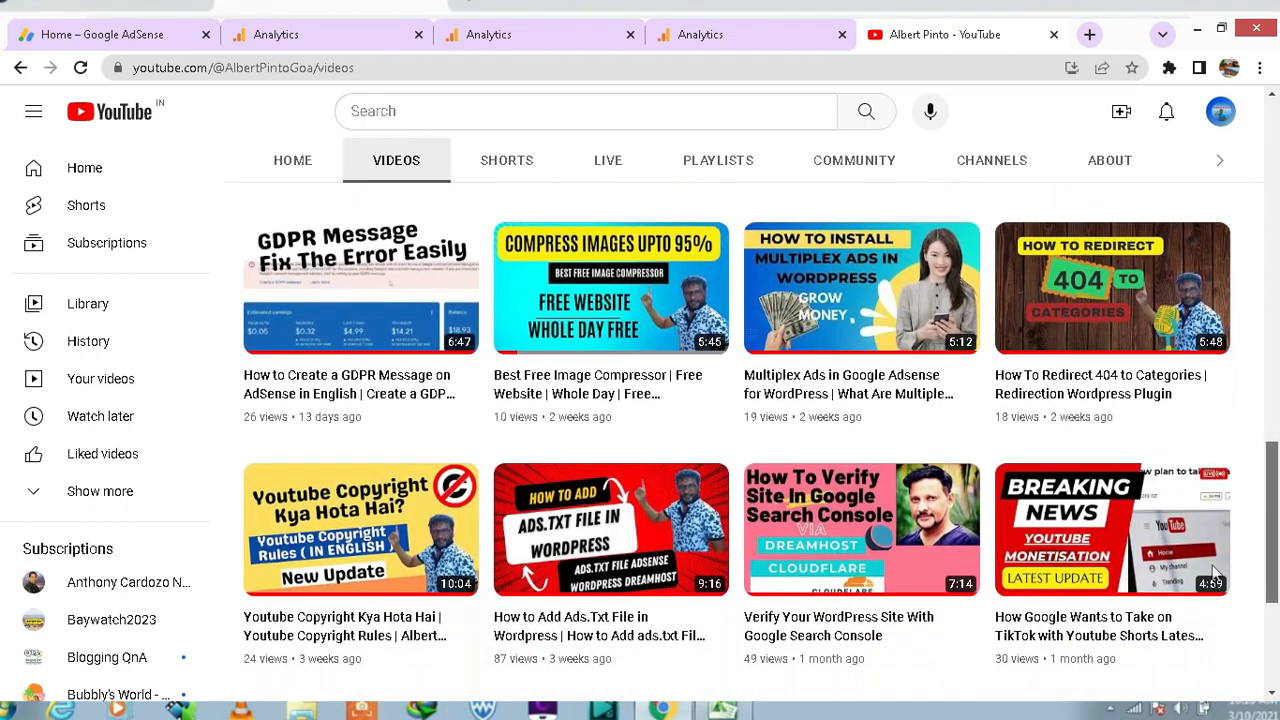
{"action": "scroll", "coordinate": [1218, 575], "scroll_direction": "down", "scroll_amount": 2}
{"action": "scroll", "coordinate": [1218, 590], "scroll_direction": "down", "scroll_amount": 3}
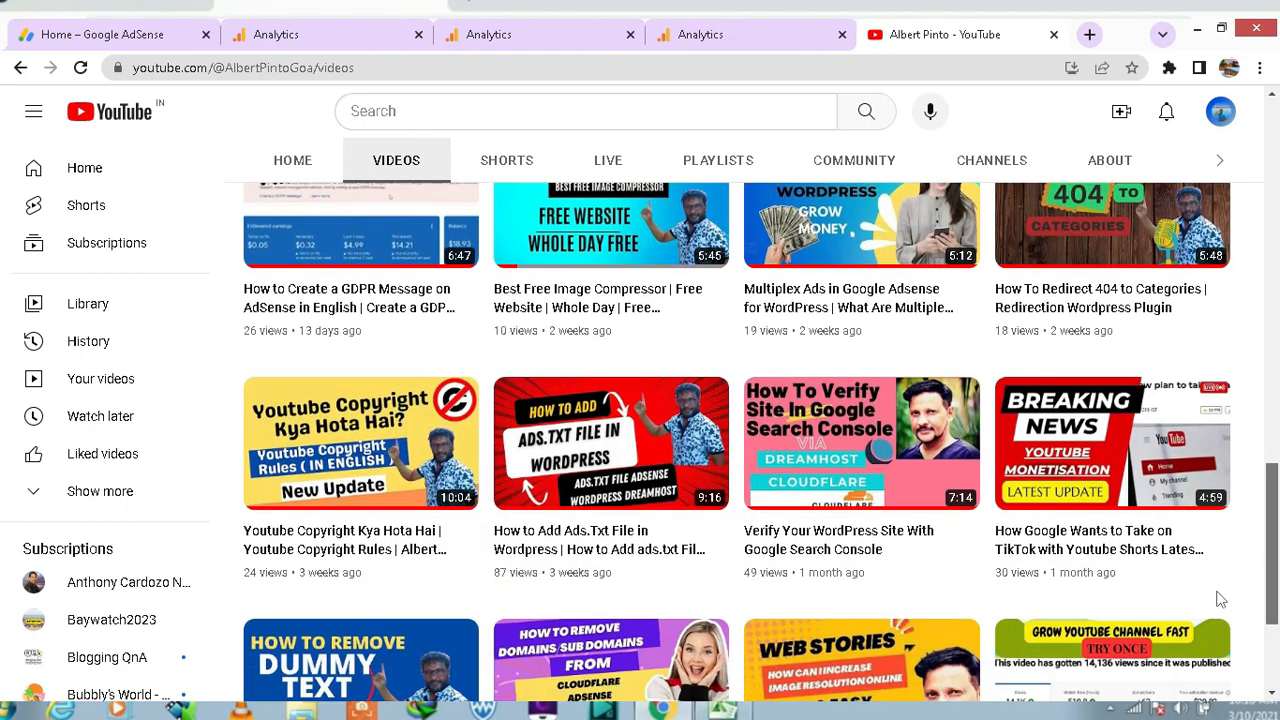
{"action": "scroll", "coordinate": [1220, 620], "scroll_direction": "down", "scroll_amount": 3}
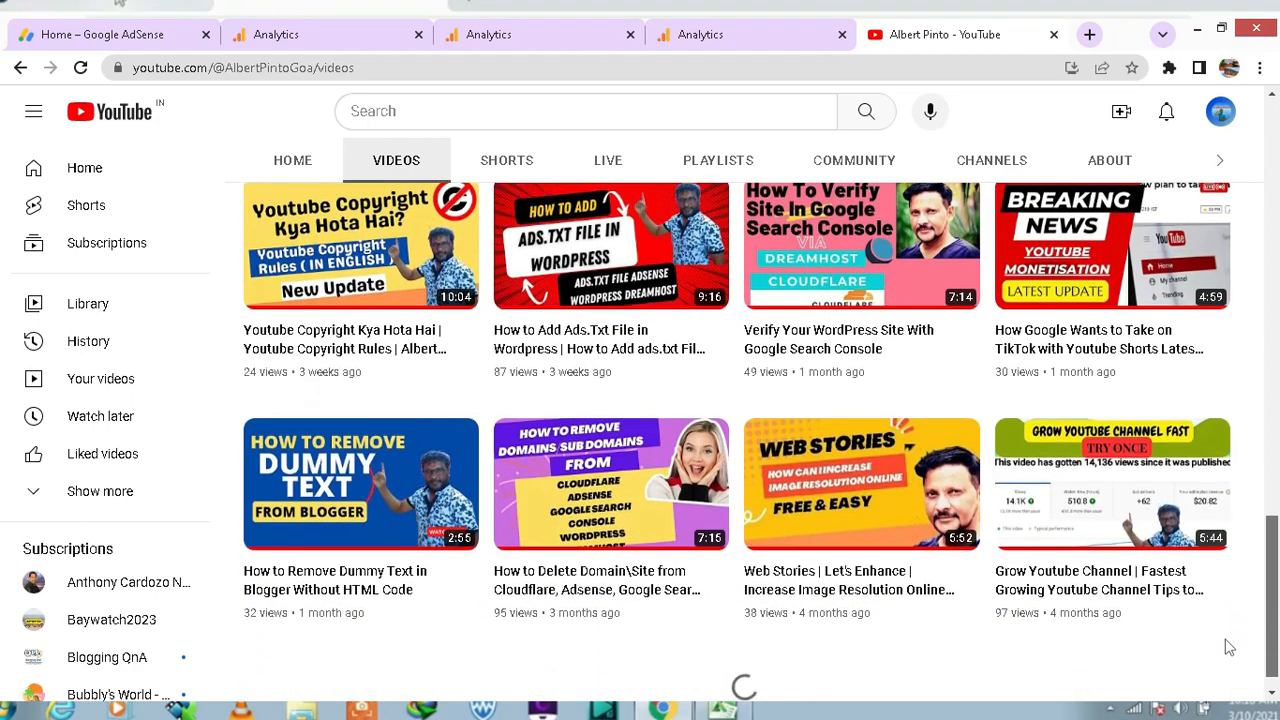
{"action": "scroll", "coordinate": [1230, 630], "scroll_direction": "up", "scroll_amount": 3}
{"action": "scroll", "coordinate": [1240, 608], "scroll_direction": "up", "scroll_amount": 5}
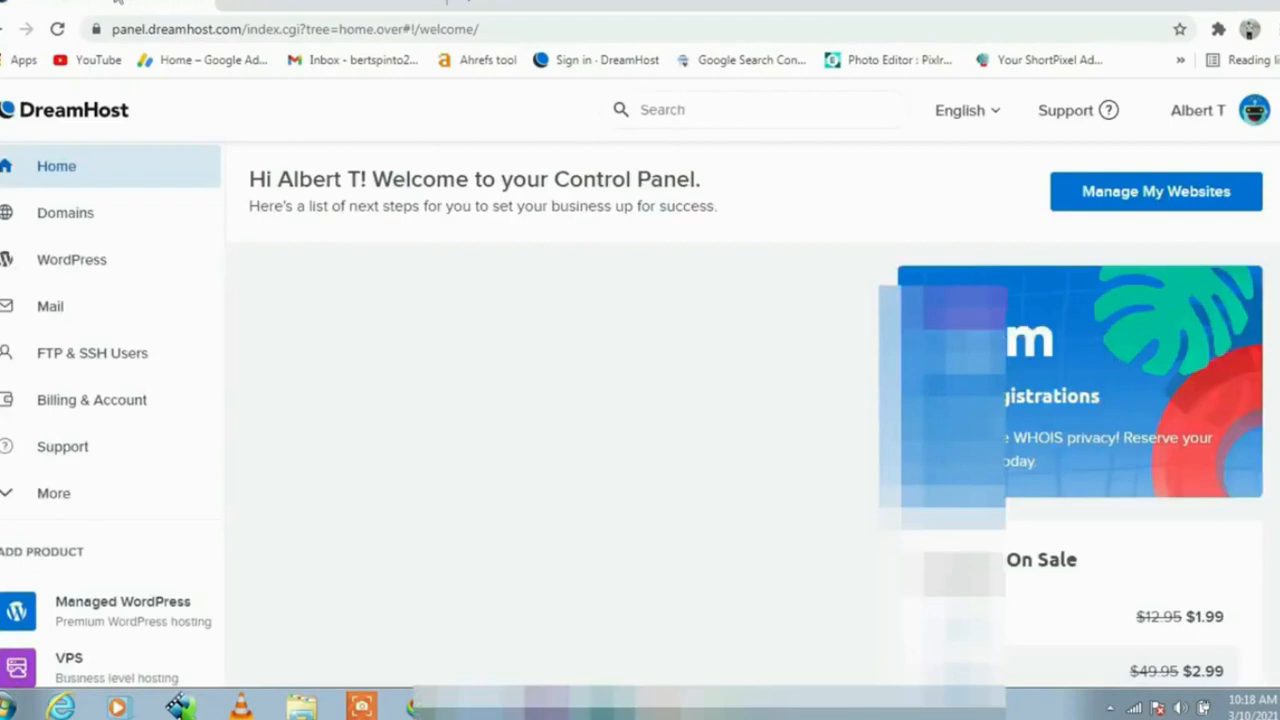
Go to the Websites page in the DreamHost panel and open the WordPress admin dashboard of konkanilearn.com
{"action": "left_click", "coordinate": [78, 215]}
{"action": "left_click", "coordinate": [107, 260]}
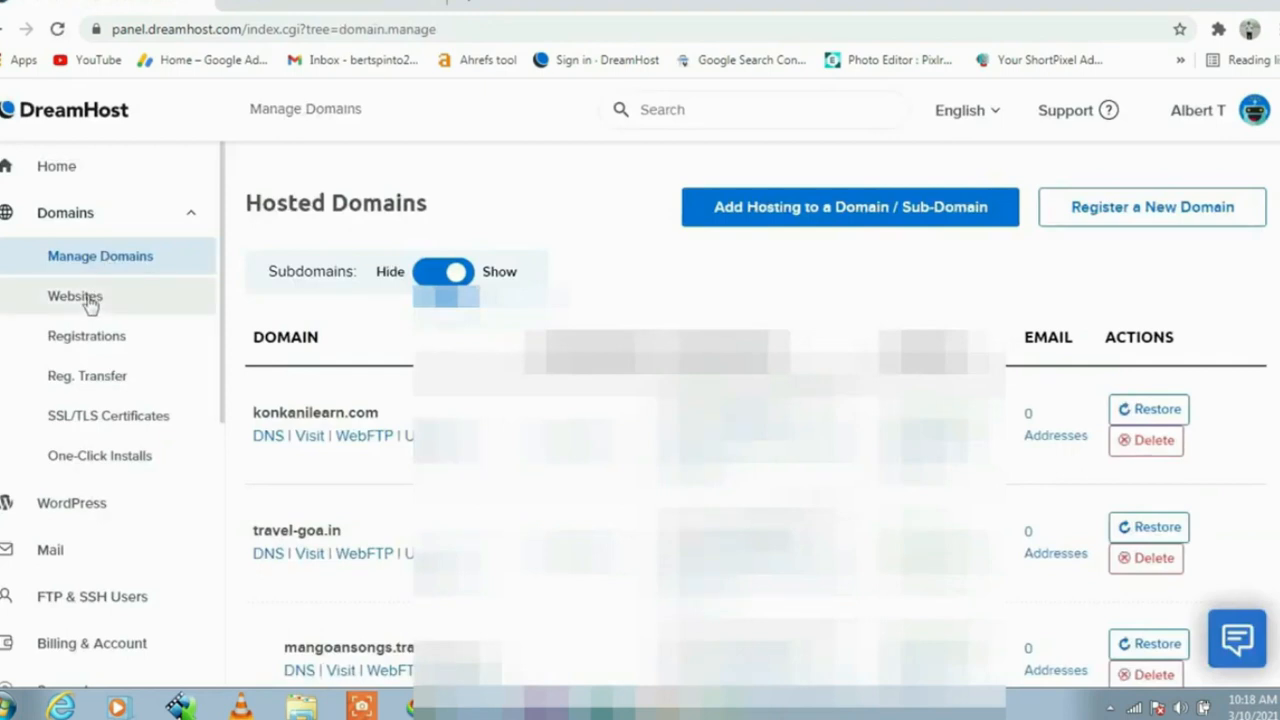
{"action": "left_click", "coordinate": [90, 300]}
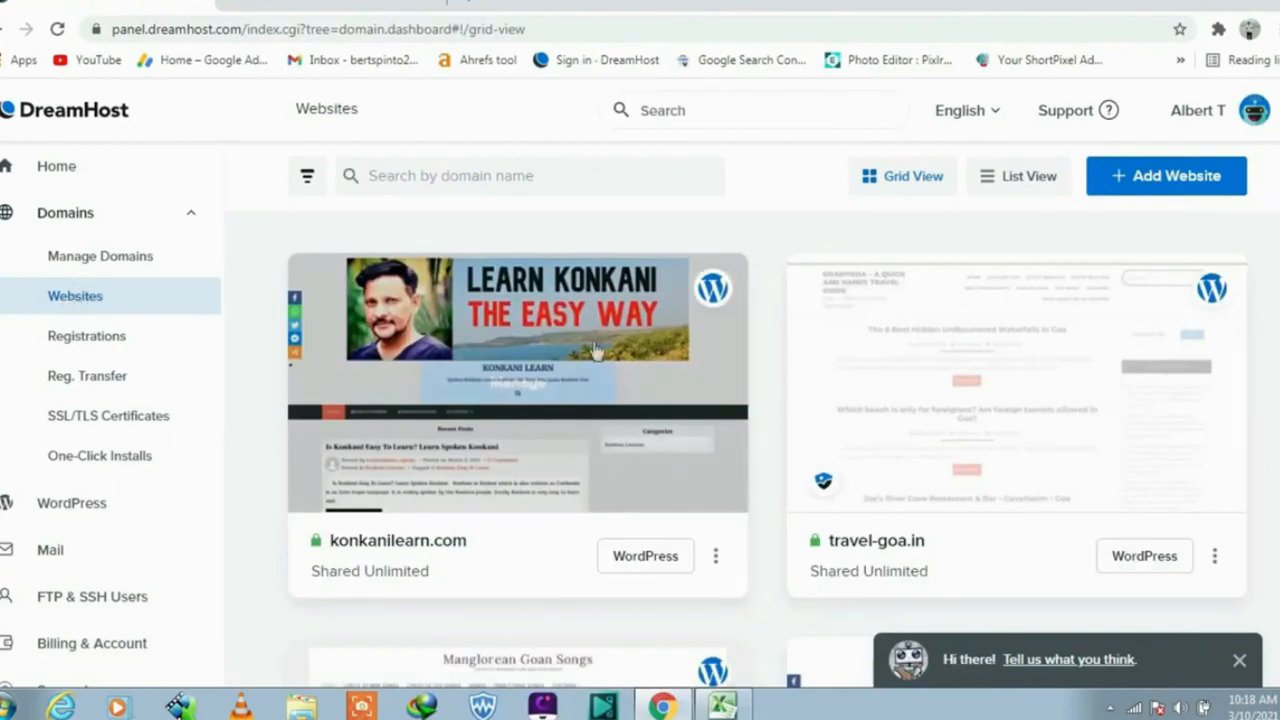
{"action": "left_click", "coordinate": [648, 557]}
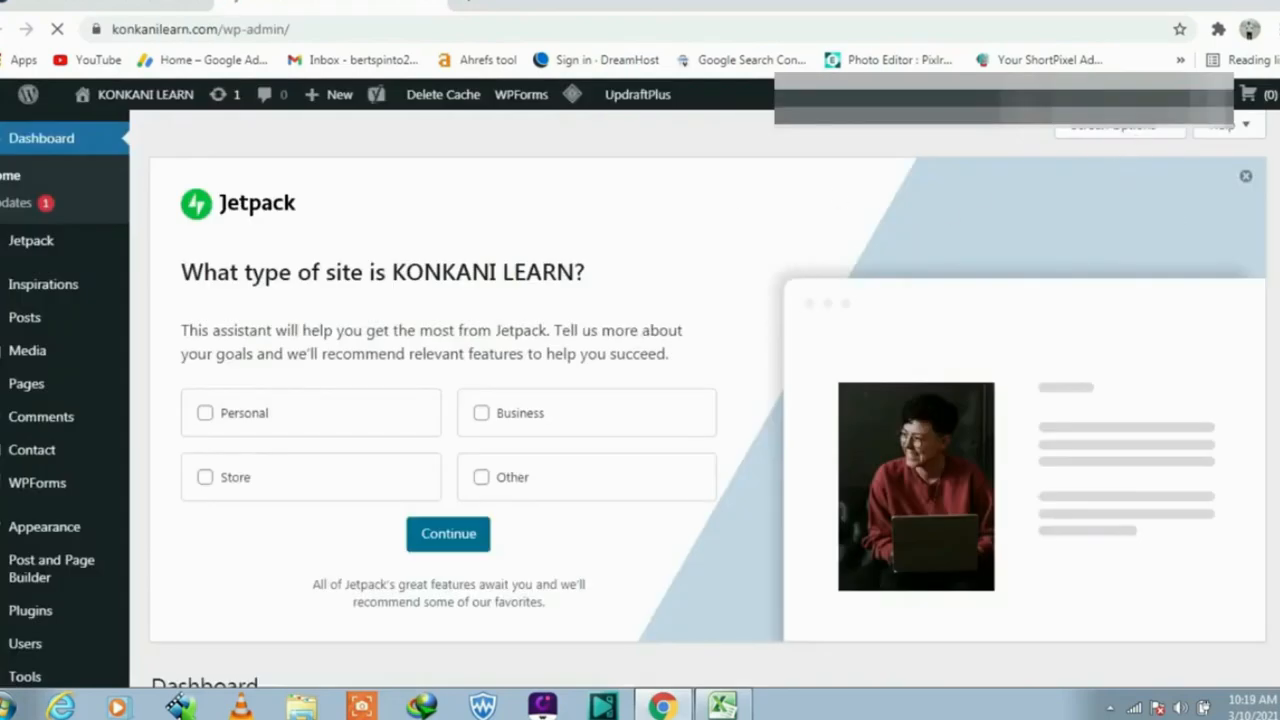
Open the list of all users in the WordPress dashboard to view the existing username
{"action": "scroll", "coordinate": [700, 400], "scroll_direction": "down", "scroll_amount": 3}
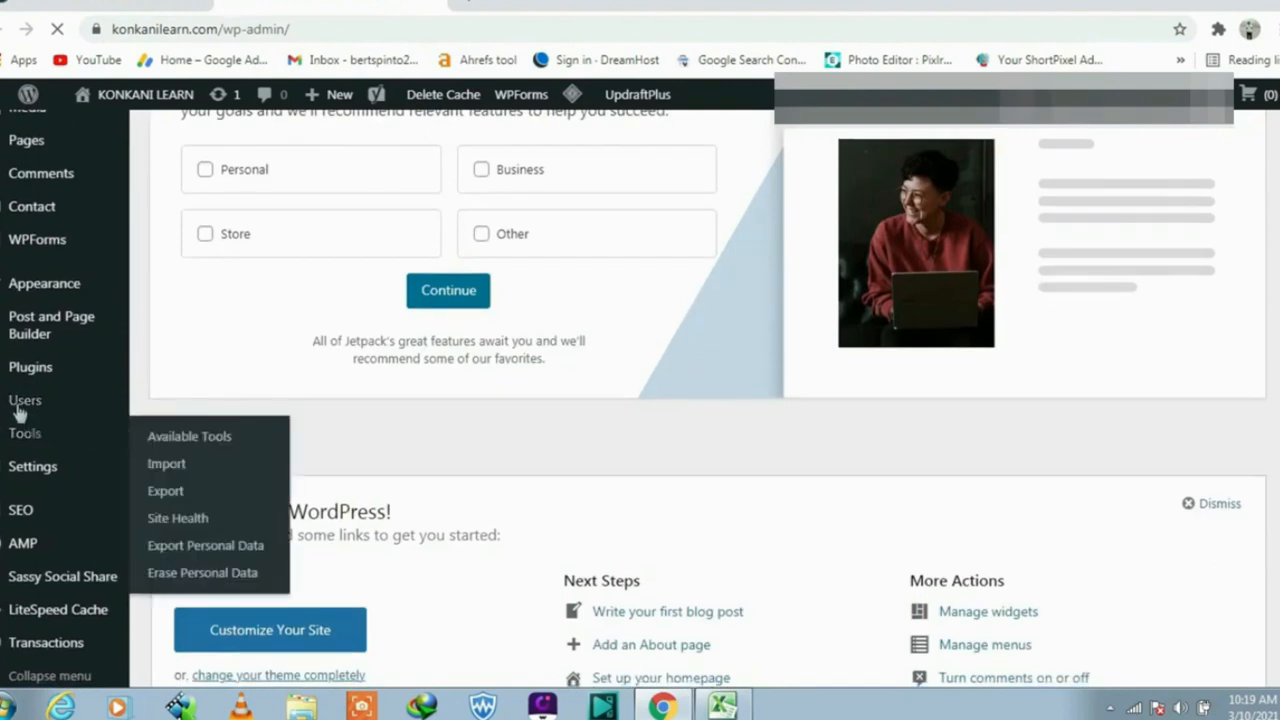
{"action": "mouse_move", "coordinate": [20, 413]}
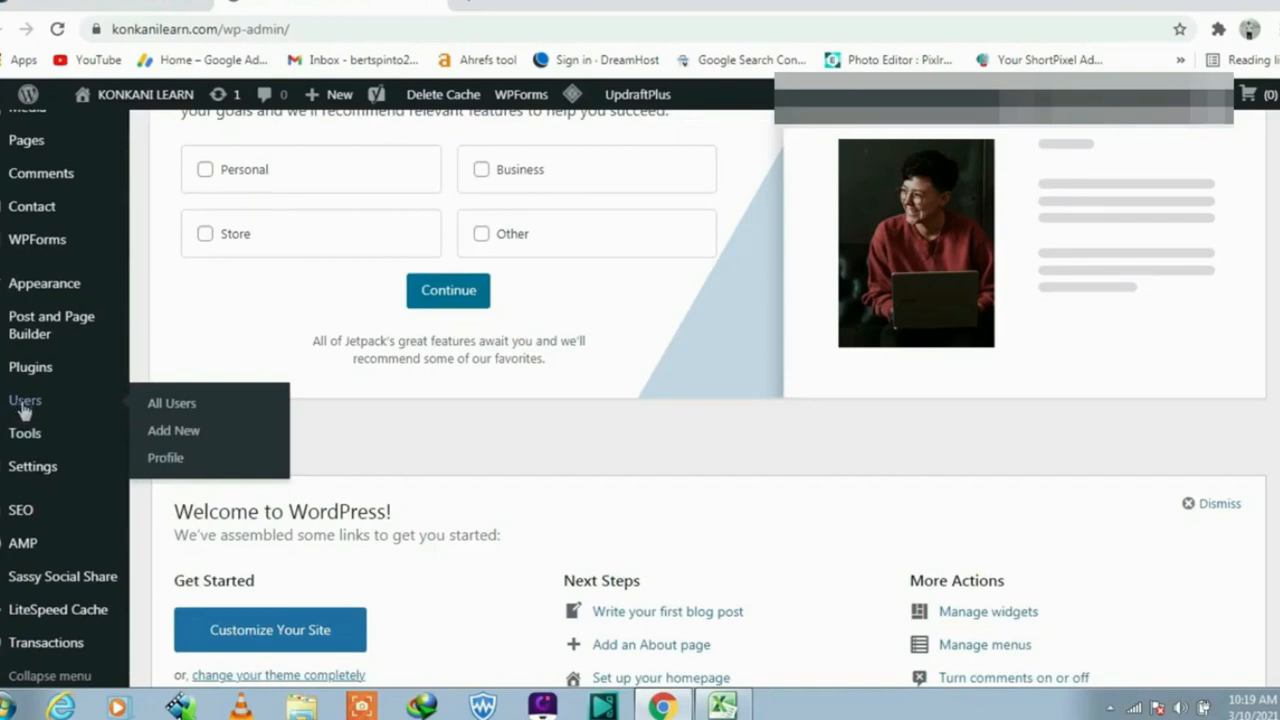
{"action": "left_click", "coordinate": [178, 412]}
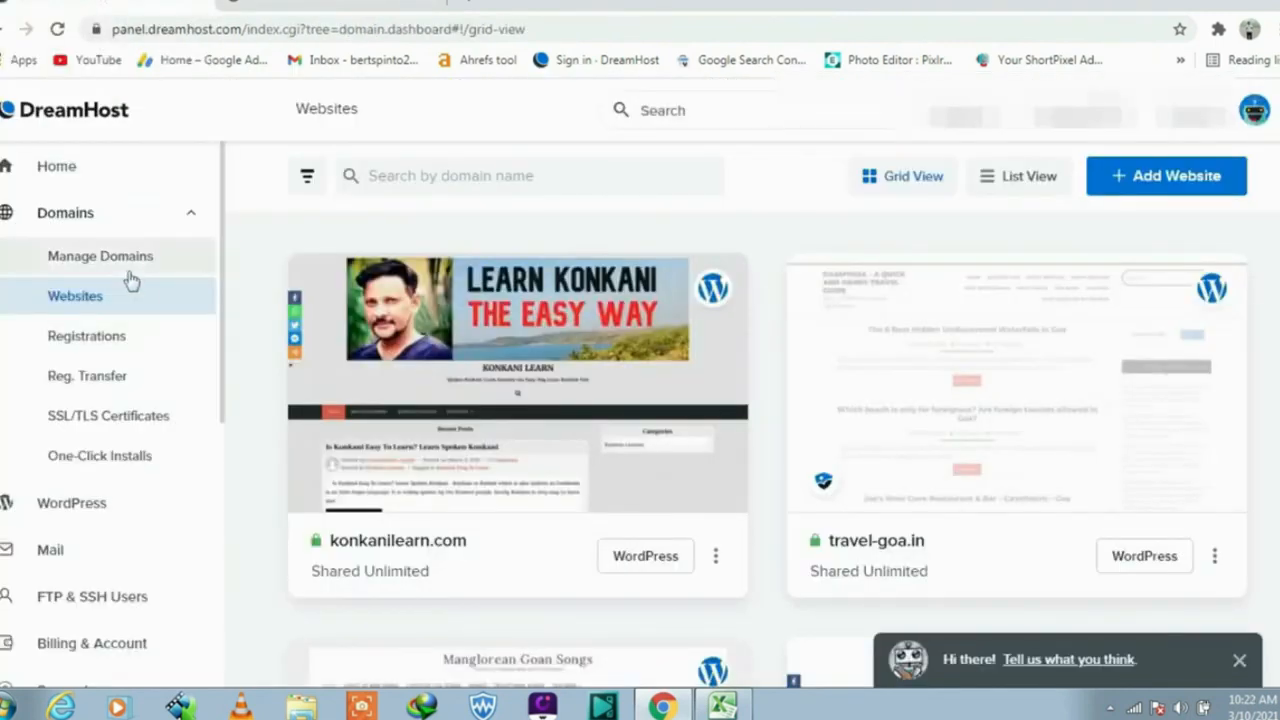
Open the management page of konkanilearn.com in DreamHost and launch management of its MySQL database
{"action": "mouse_move", "coordinate": [523, 441]}
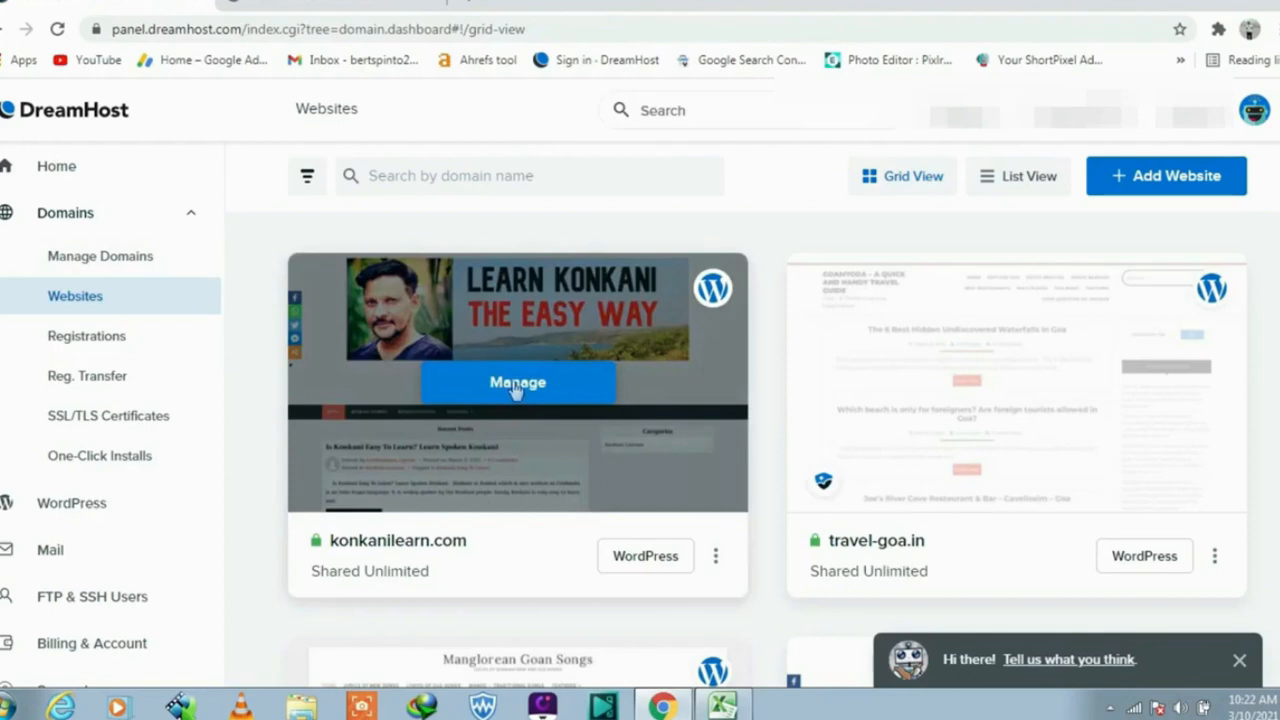
{"action": "left_click", "coordinate": [517, 388]}
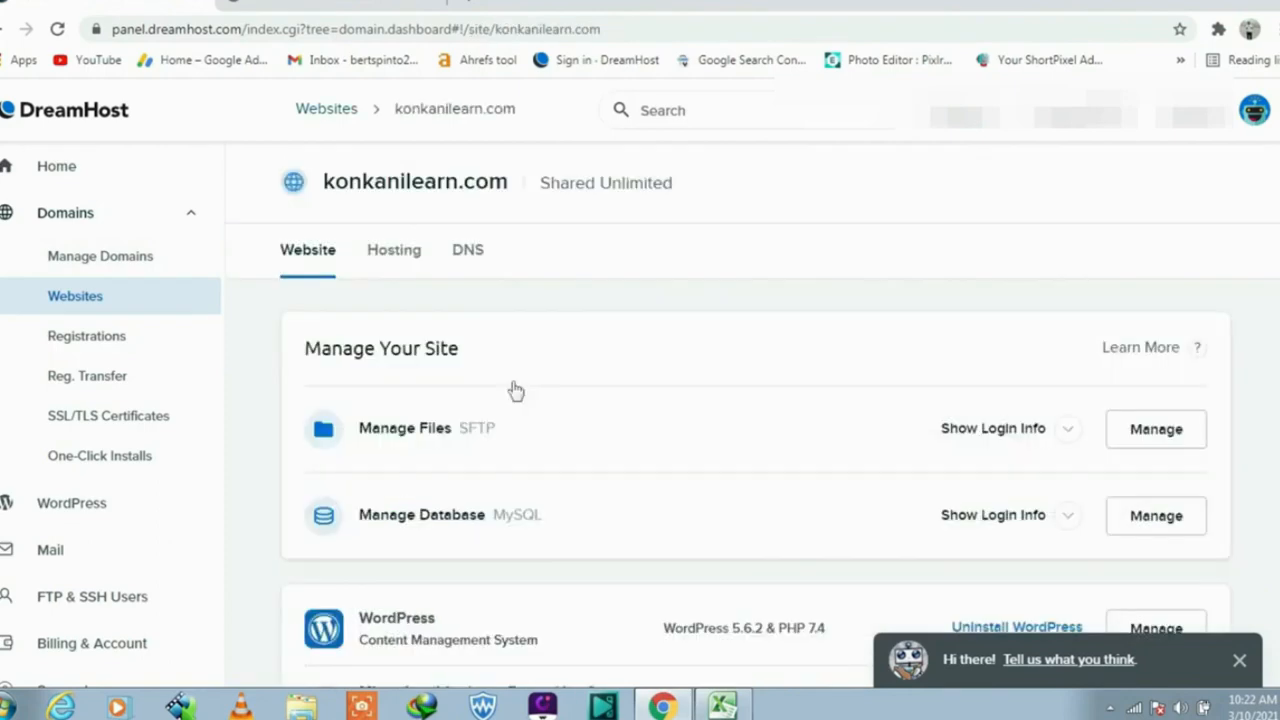
{"action": "scroll", "coordinate": [752, 422], "scroll_direction": "down", "scroll_amount": 3}
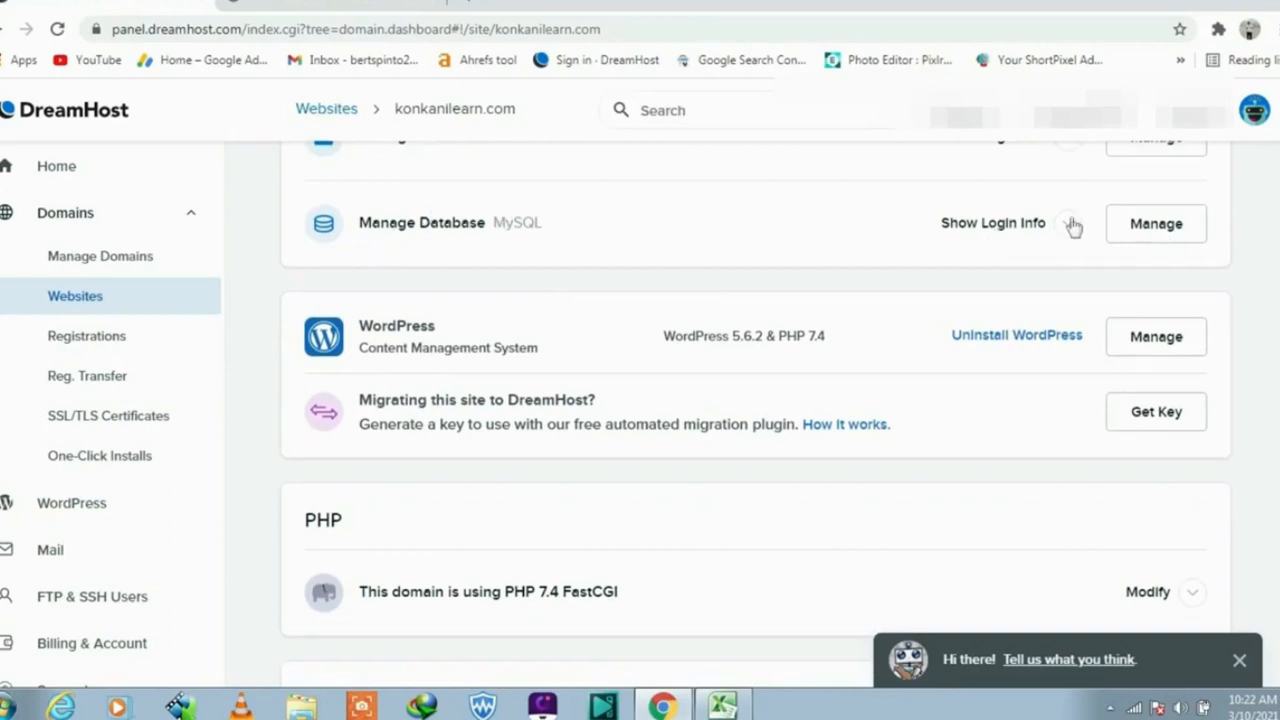
{"action": "left_click", "coordinate": [1170, 230]}
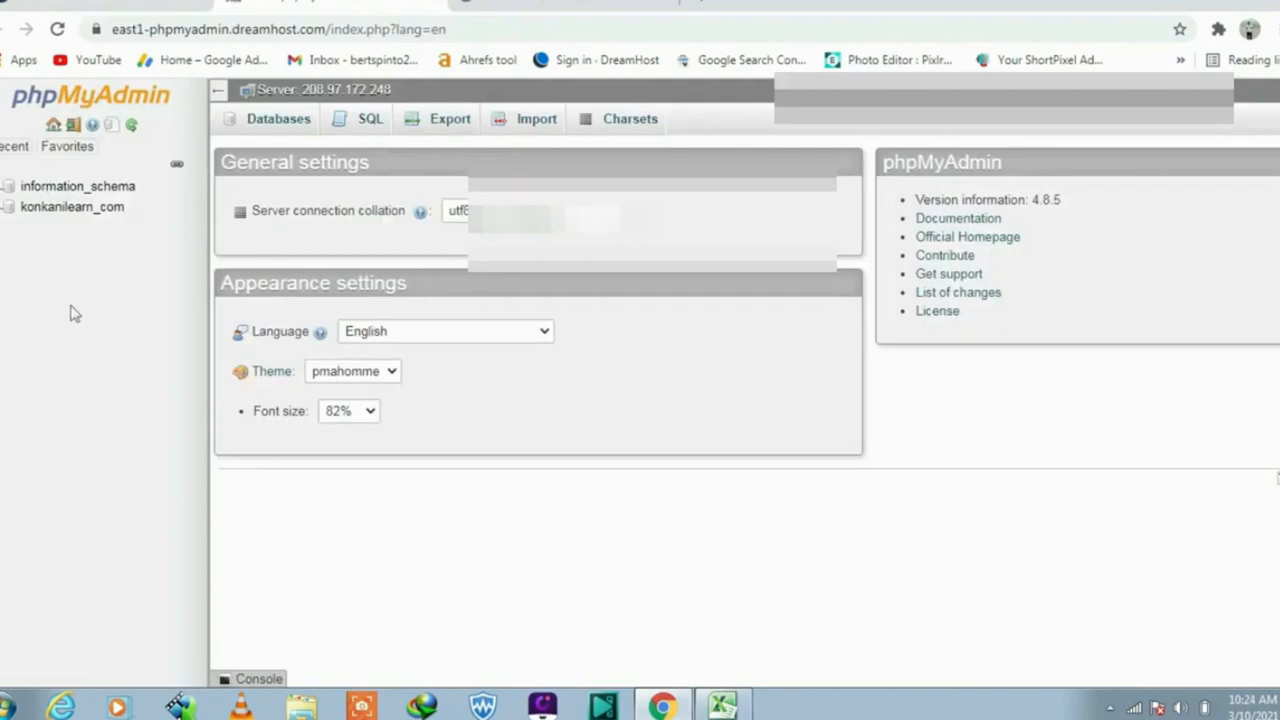
Open the konkanilearn_com database and browse its wp_uzmuew_users table
{"action": "left_click", "coordinate": [54, 212]}
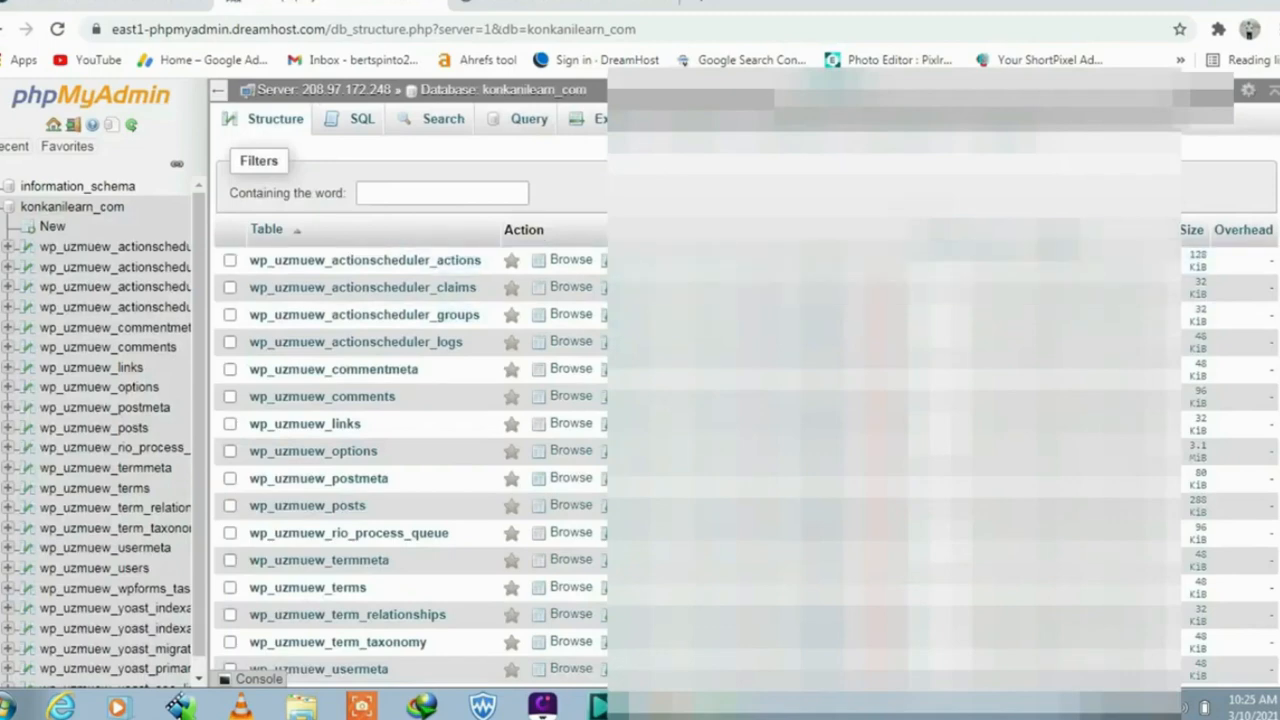
{"action": "scroll", "coordinate": [640, 413], "scroll_direction": "down", "scroll_amount": 3}
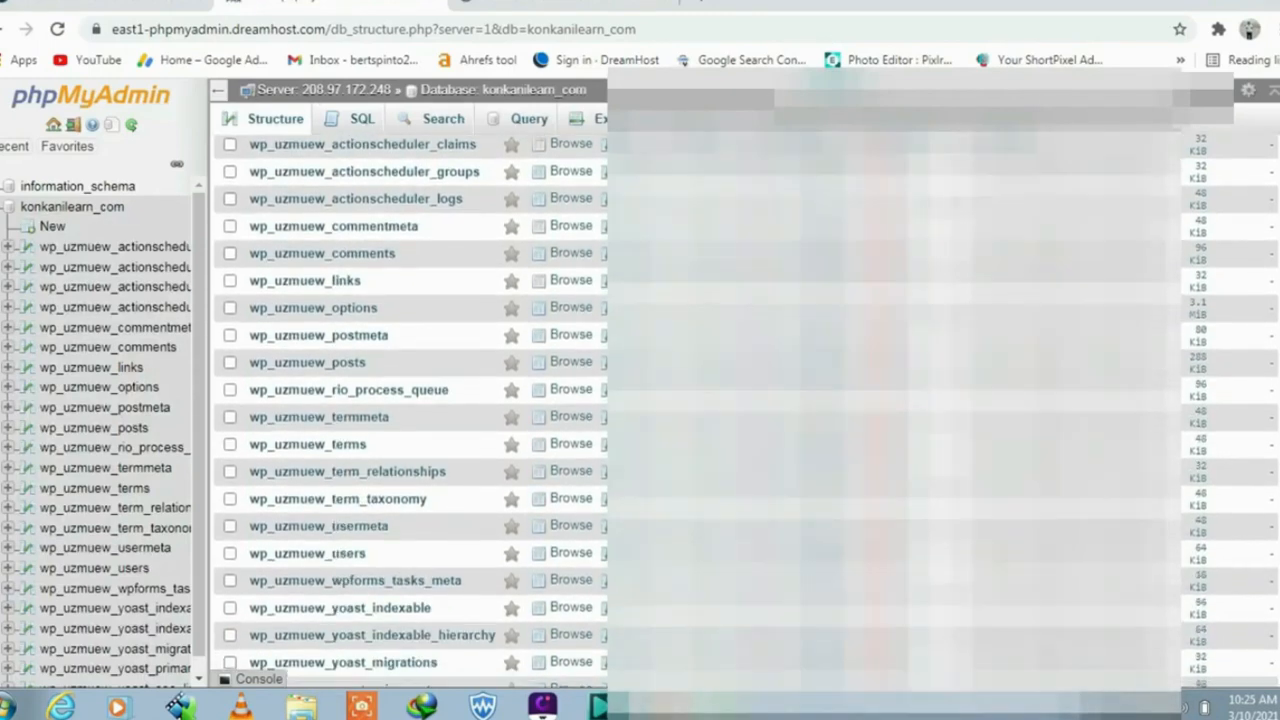
{"action": "scroll", "coordinate": [640, 413], "scroll_direction": "down", "scroll_amount": 3}
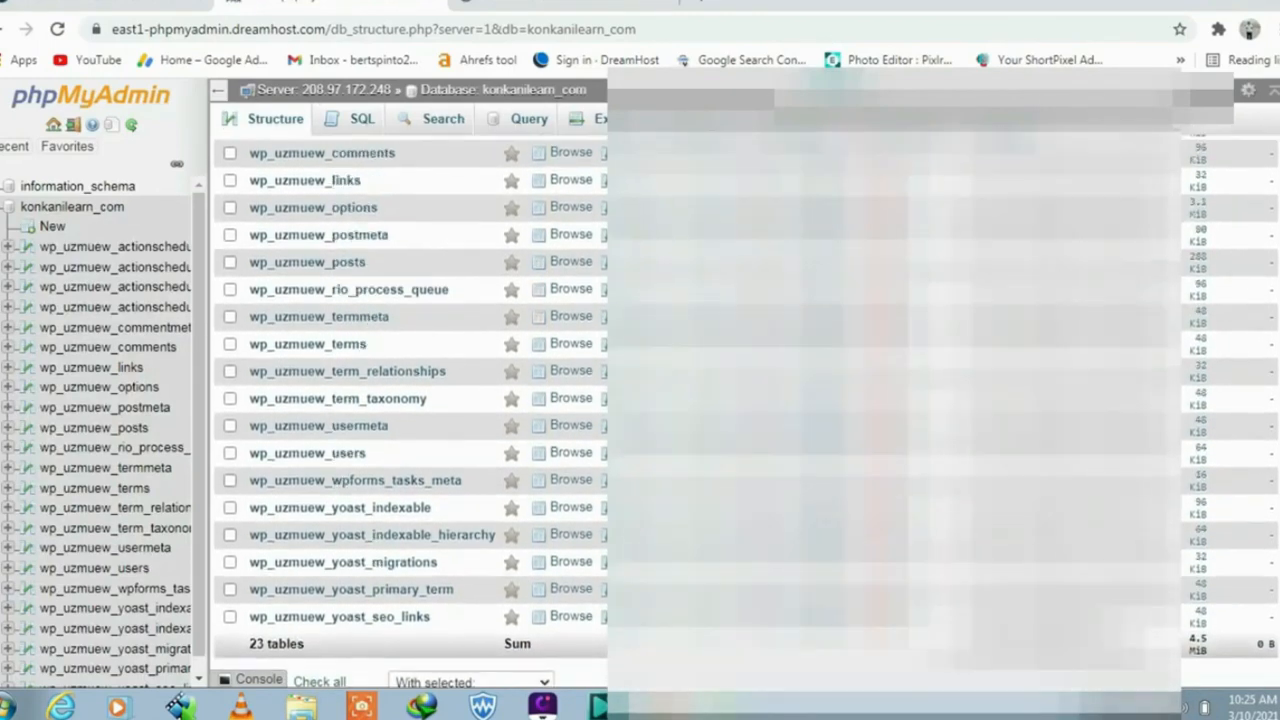
{"action": "scroll", "coordinate": [410, 400], "scroll_direction": "up", "scroll_amount": 3}
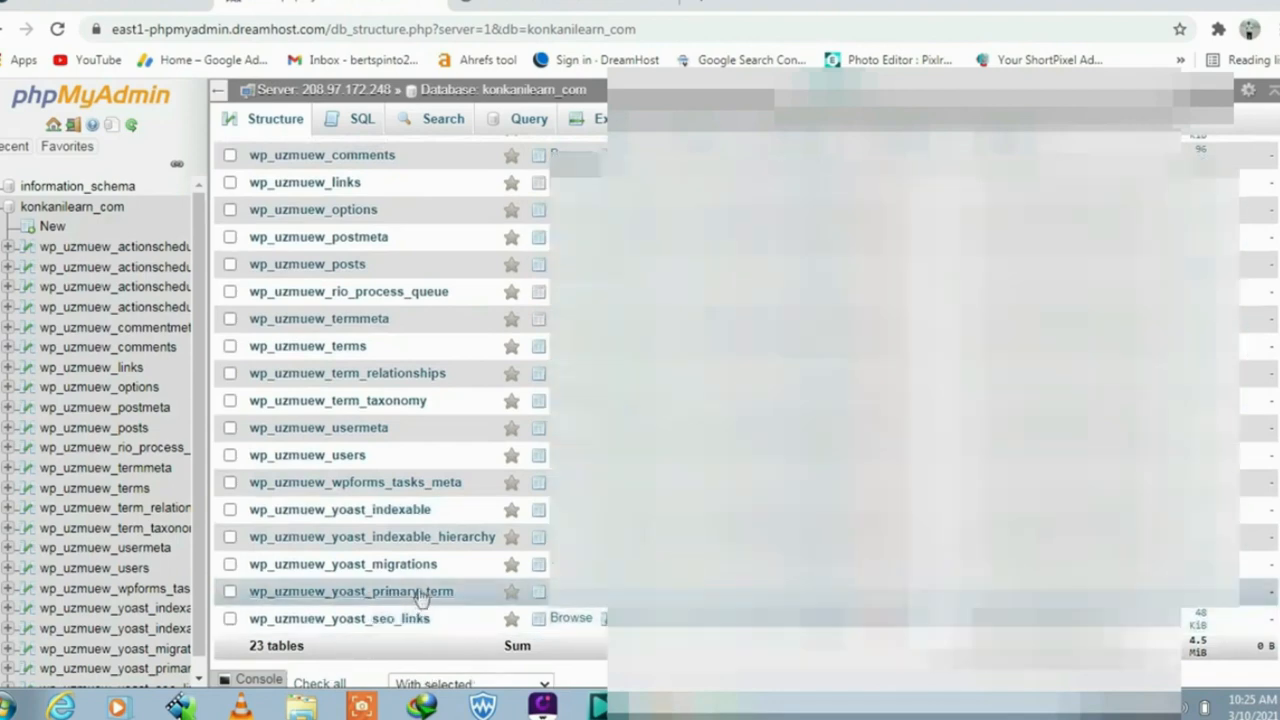
{"action": "left_click", "coordinate": [345, 462]}
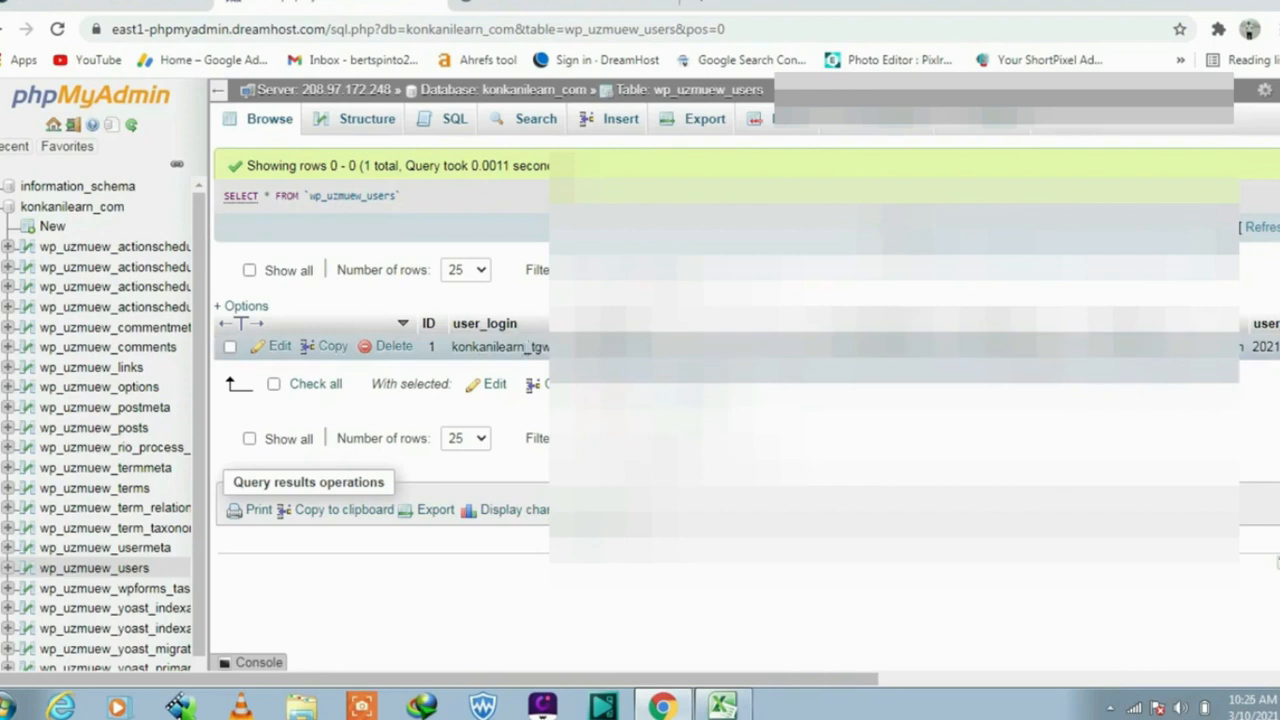
Edit the user record with ID 1, replace its user_login value with the new username, and save the row
{"action": "left_click", "coordinate": [280, 350]}
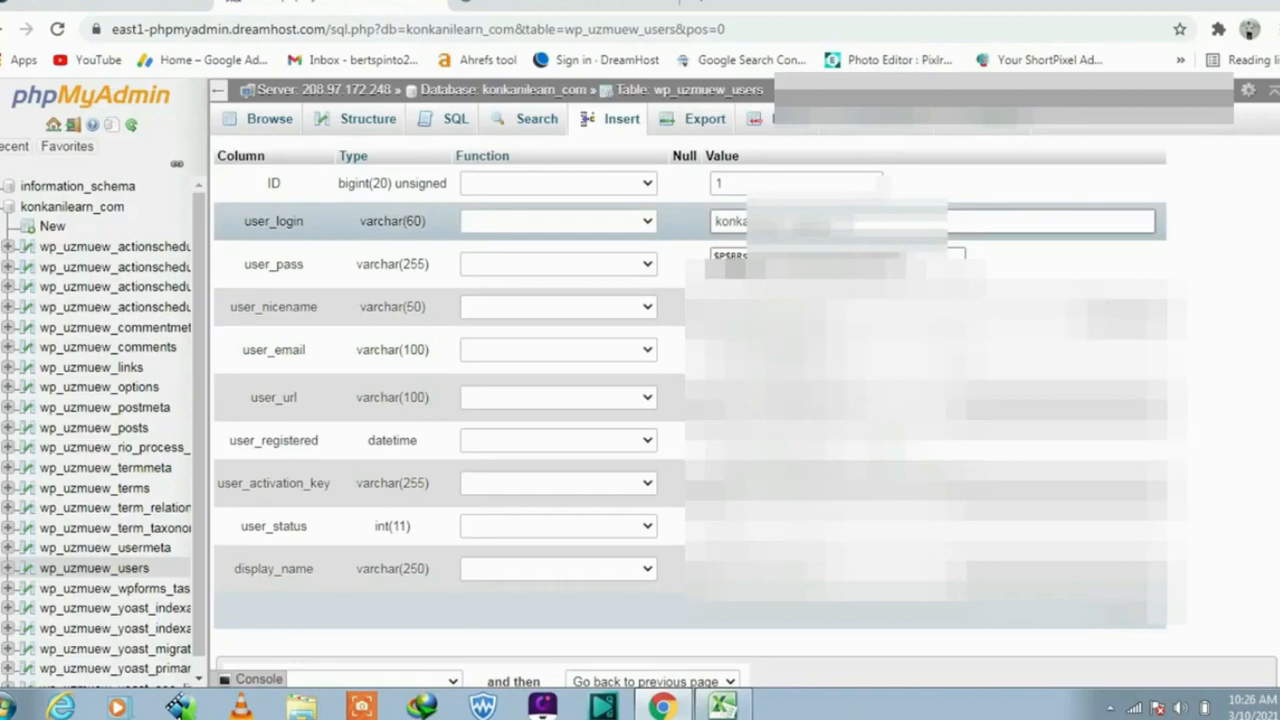
{"action": "left_click_drag", "start_coordinate": [838, 224], "coordinate": [717, 229]}
{"action": "type", "text": "Al"}
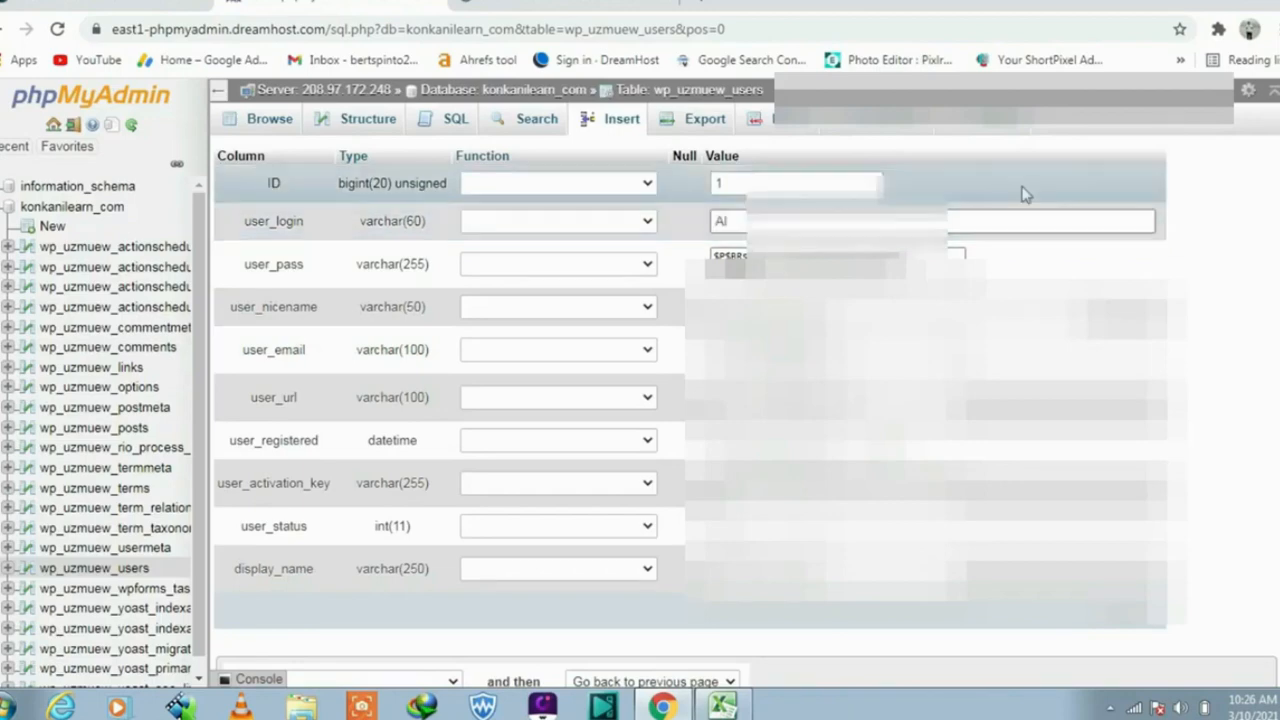
{"action": "type", "text": "kon"}
{"action": "type", "text": "kan"}
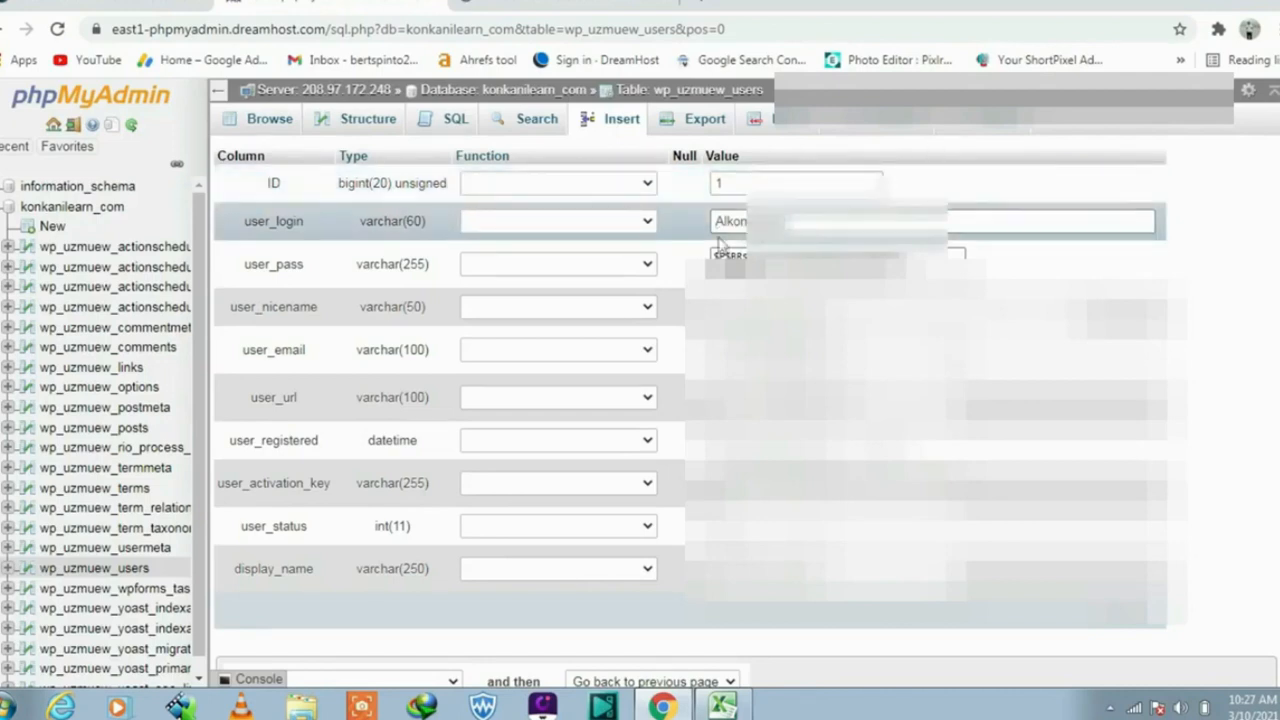
{"action": "mouse_move", "coordinate": [727, 222]}
{"action": "left_mouse_down"}
{"action": "mouse_move", "coordinate": [791, 228]}
{"action": "mouse_move", "coordinate": [714, 223]}
{"action": "left_mouse_up"}
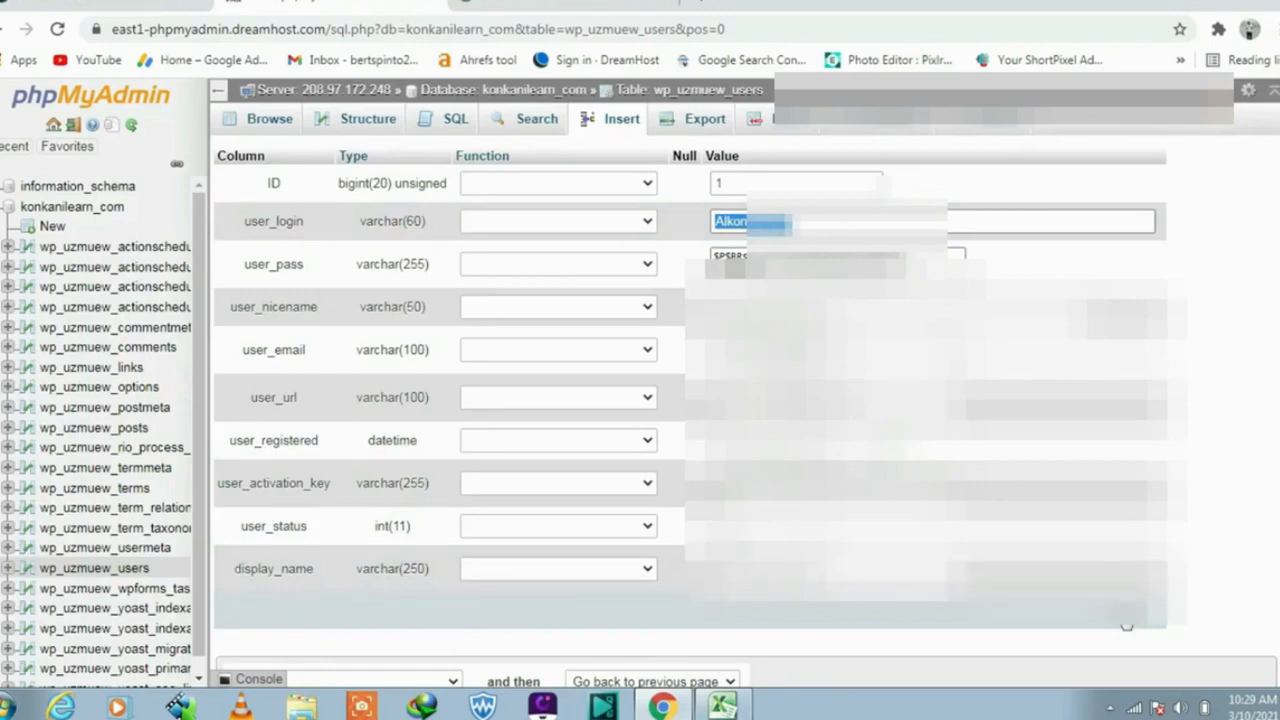
{"action": "left_click", "coordinate": [1124, 614]}
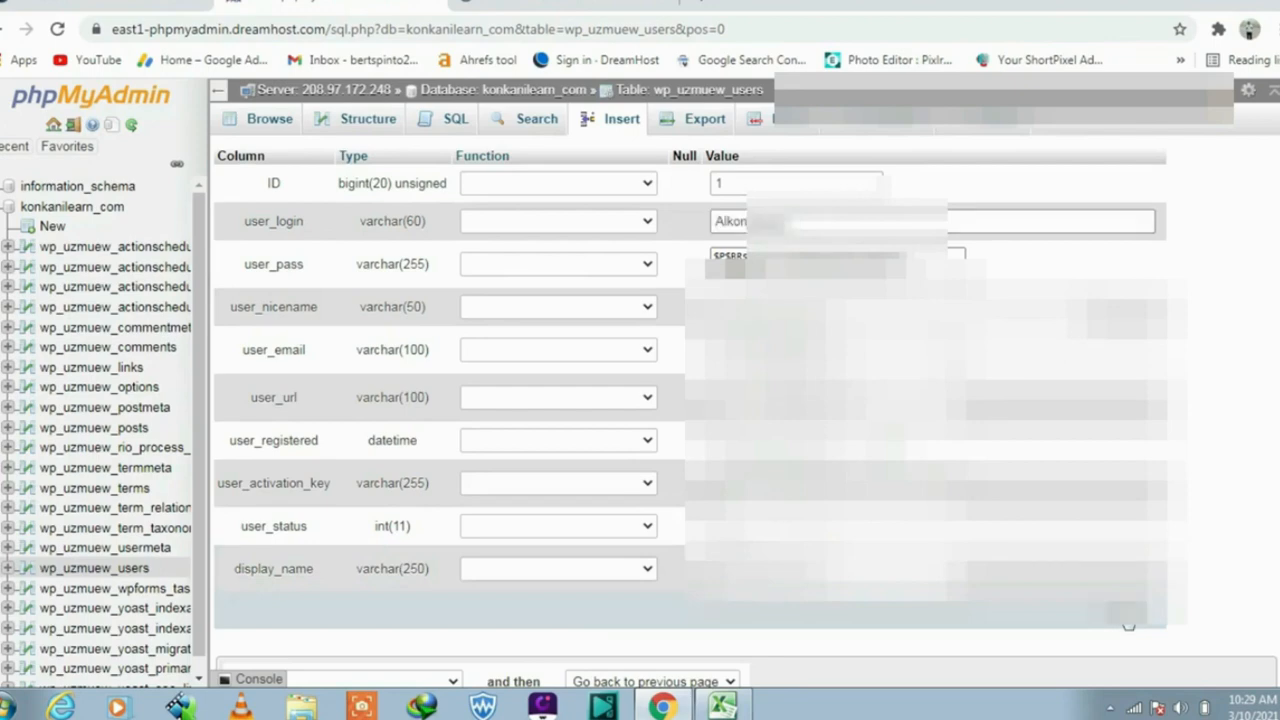
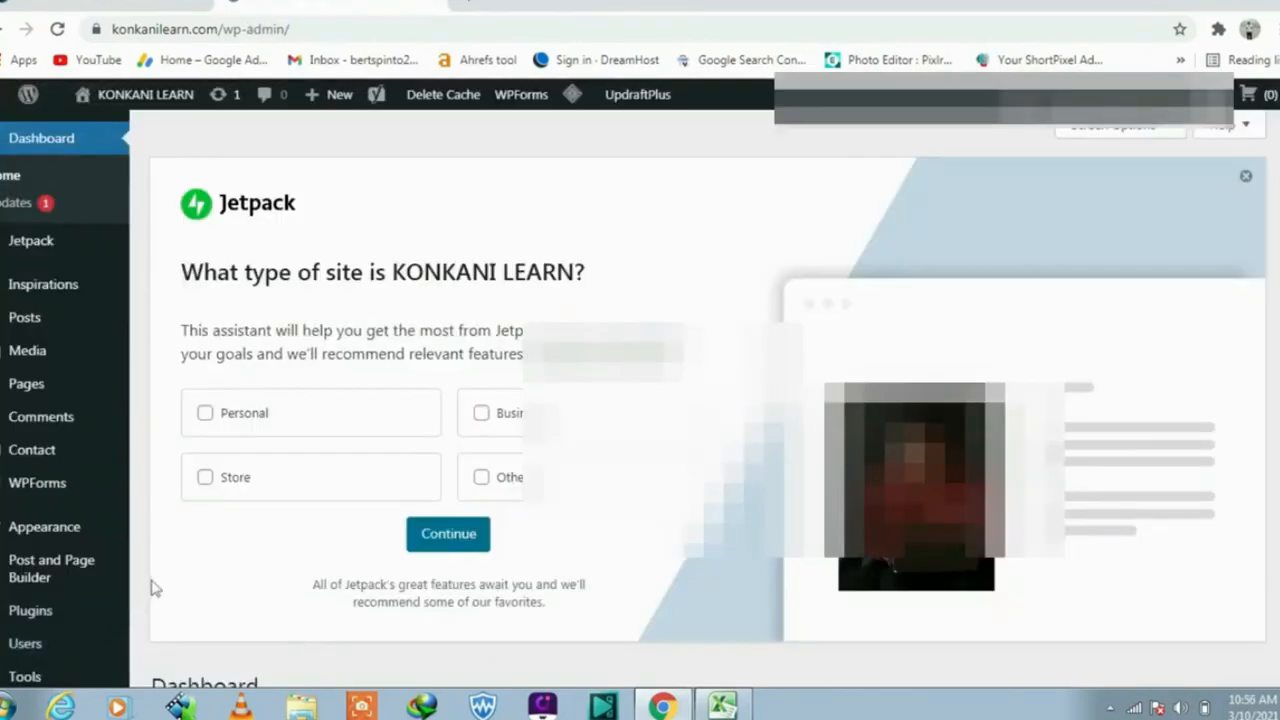
Open the administrator account's profile from the WordPress list of all users
{"action": "mouse_move", "coordinate": [52, 640]}
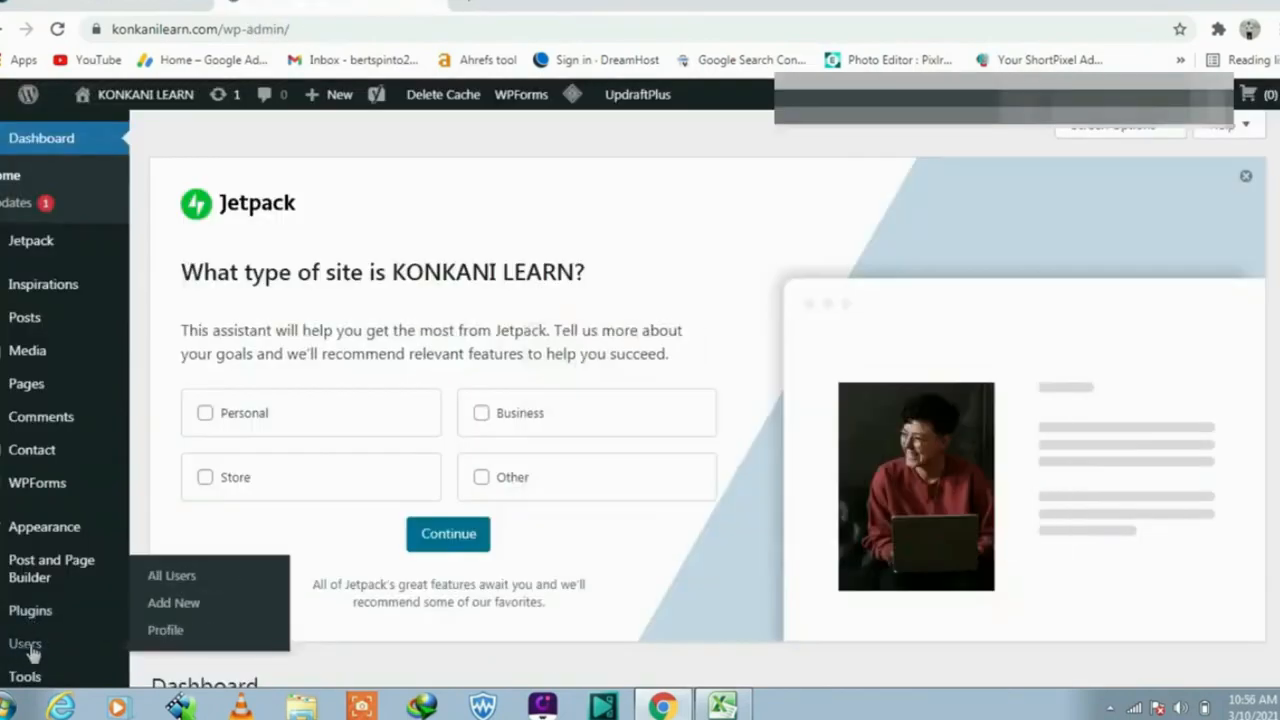
{"action": "left_click", "coordinate": [188, 590]}
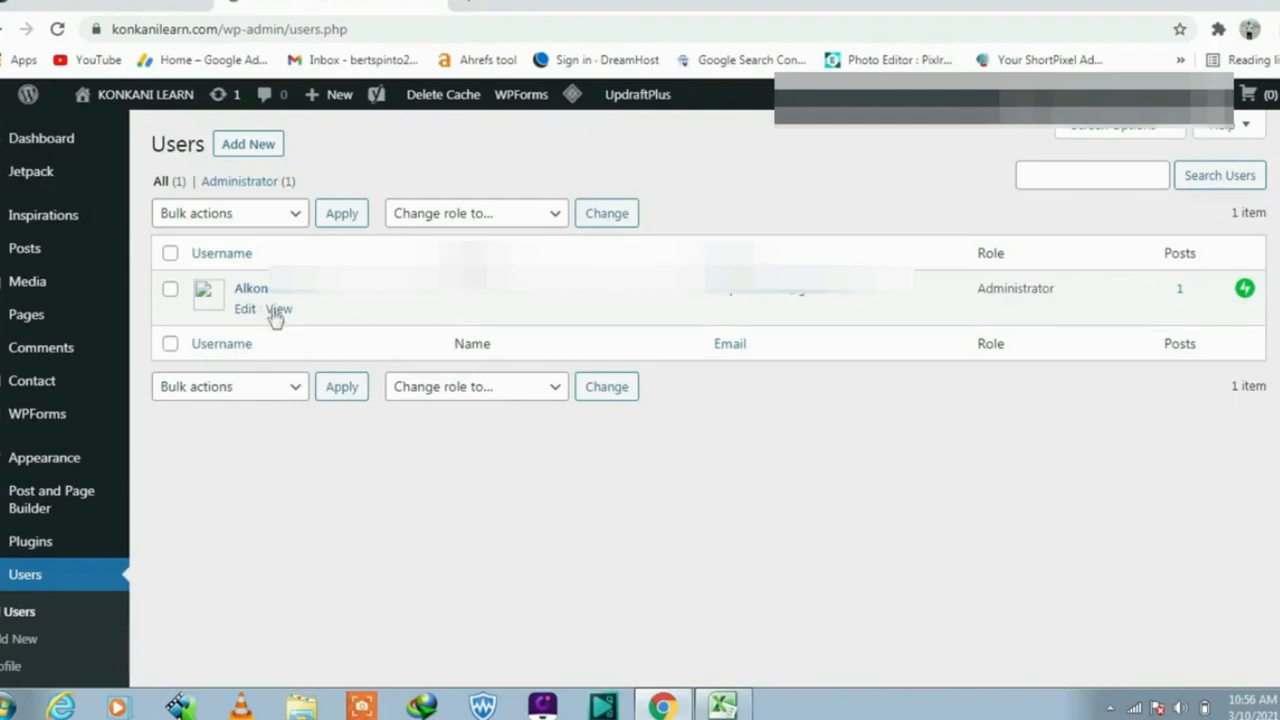
{"action": "left_click", "coordinate": [243, 316]}
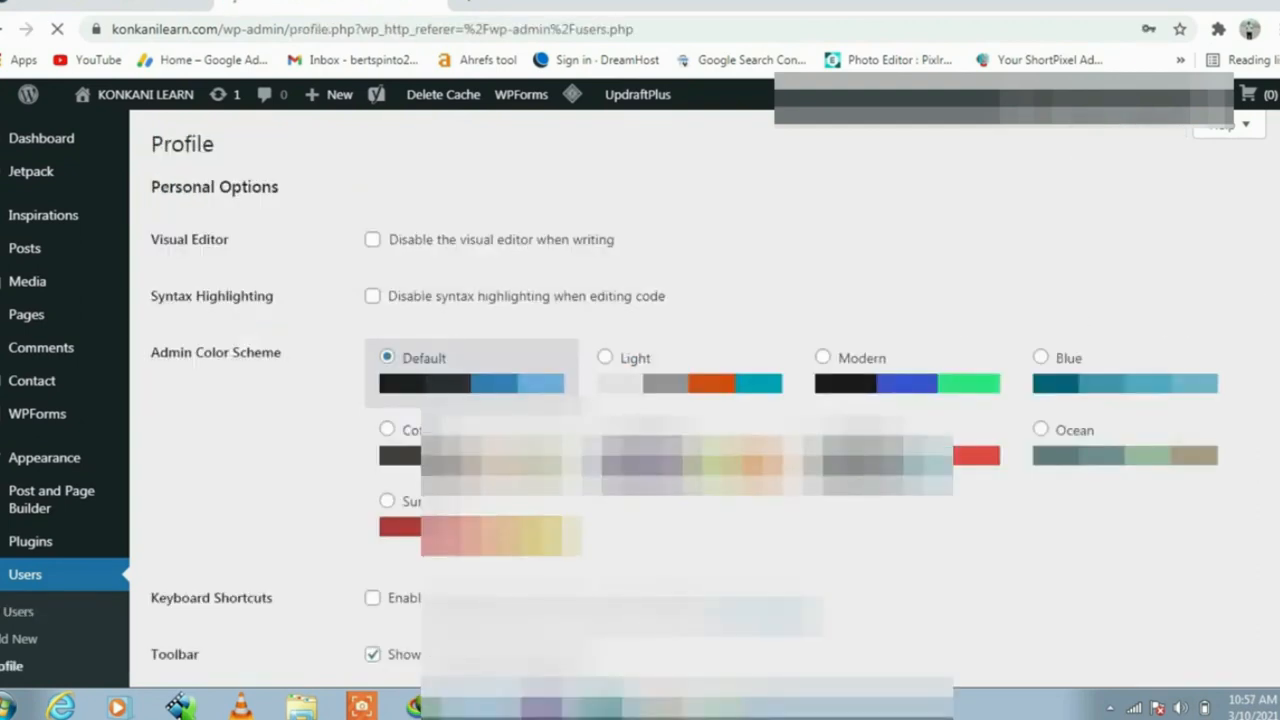
Check the Username field on the profile page and return to the WordPress users page
{"action": "scroll", "coordinate": [700, 400], "scroll_direction": "down", "scroll_amount": 3}
{"action": "scroll", "coordinate": [700, 400], "scroll_direction": "down", "scroll_amount": 1}
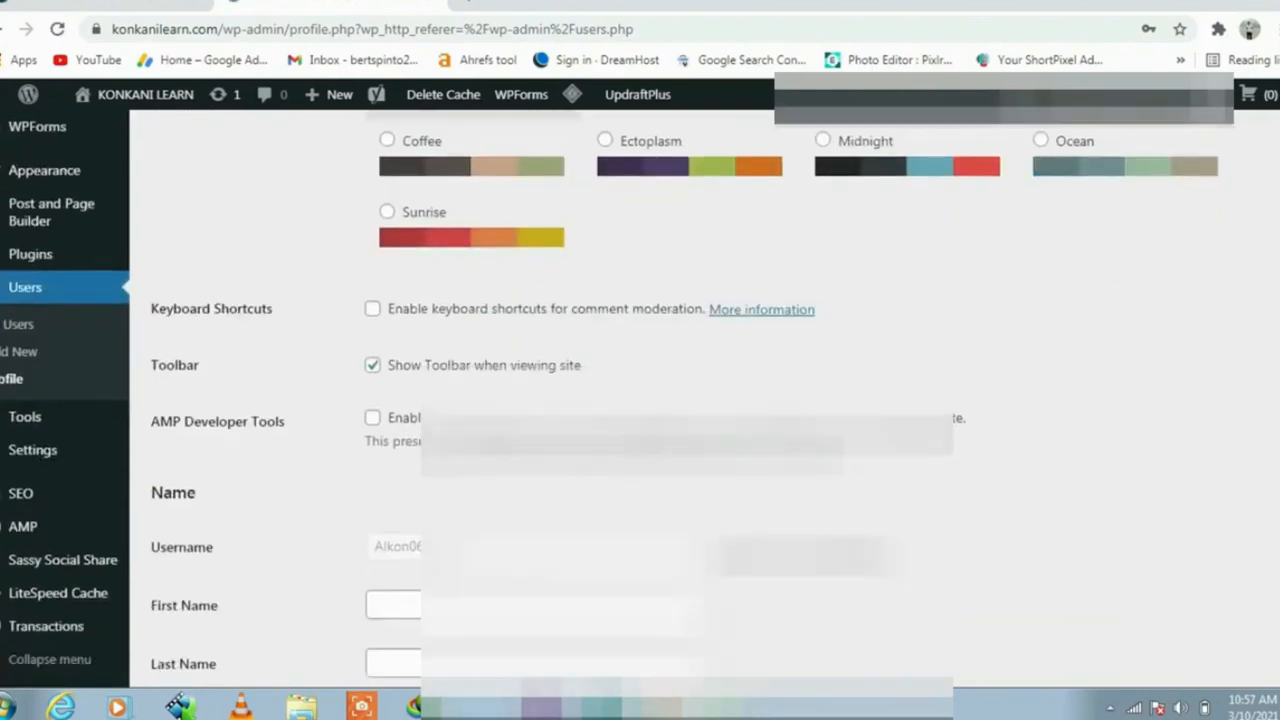
{"action": "scroll", "coordinate": [700, 400], "scroll_direction": "down", "scroll_amount": 2}
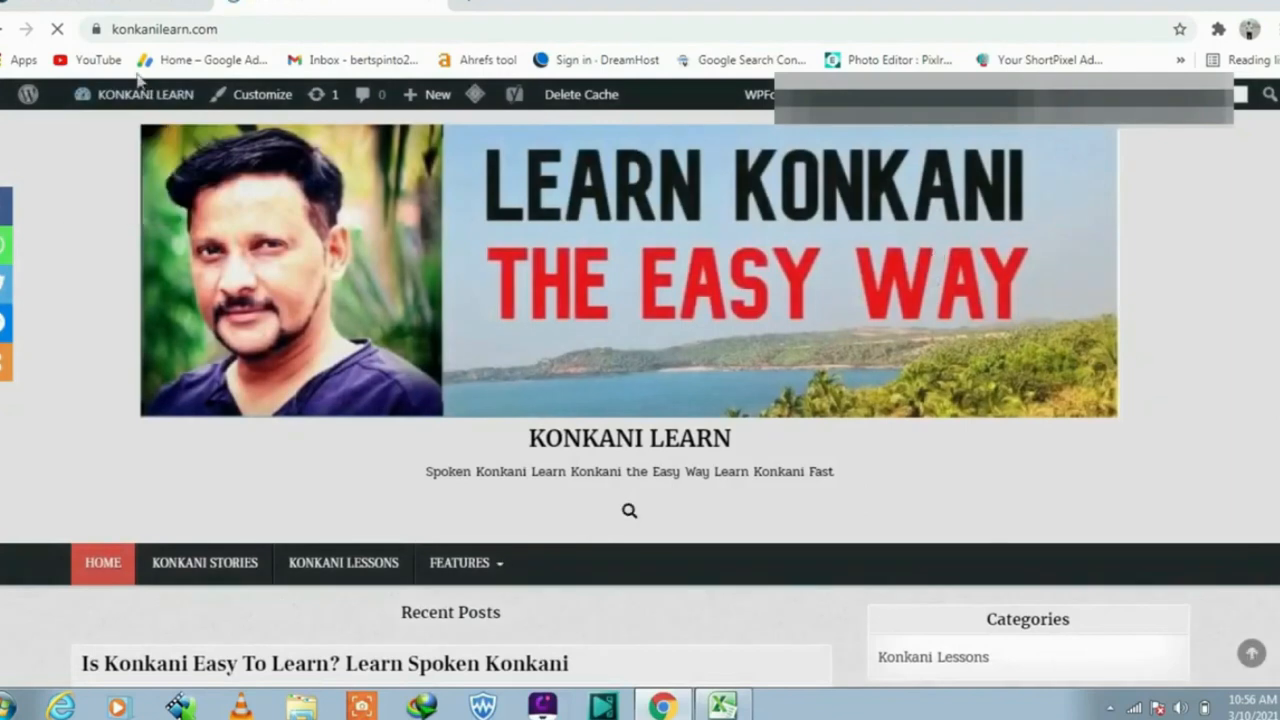
{"action": "left_click", "coordinate": [3, 32]}
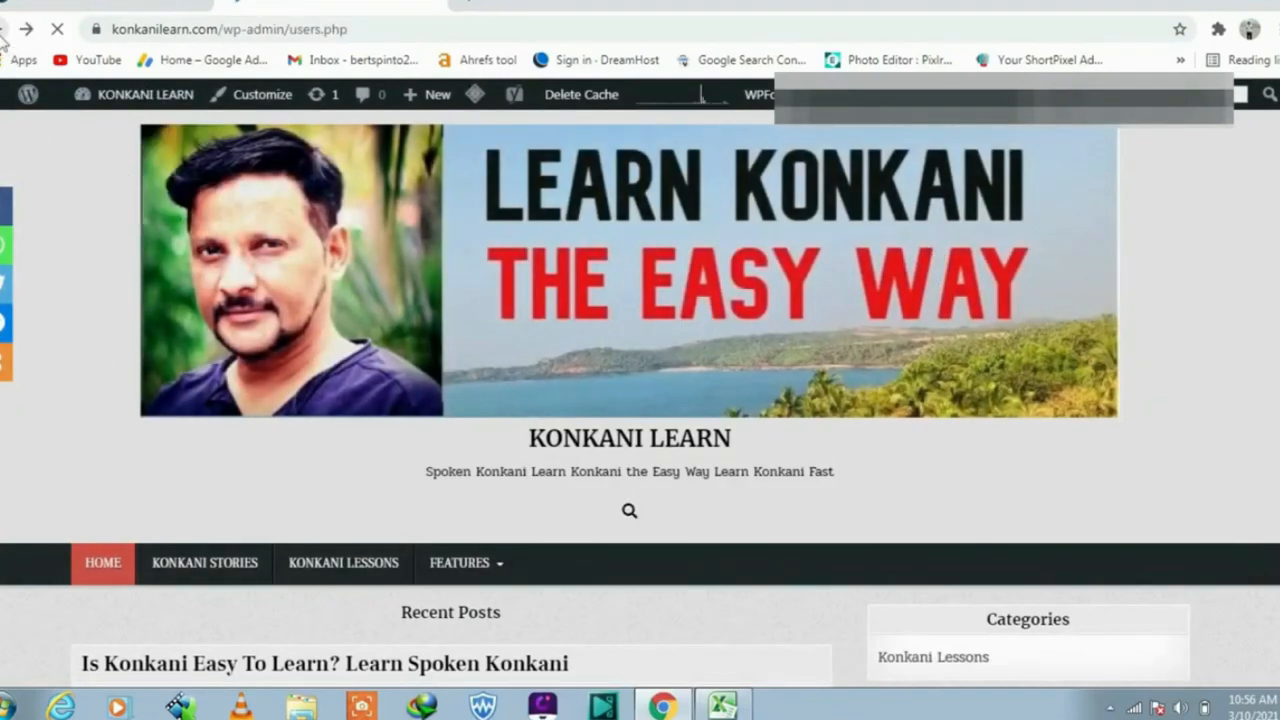